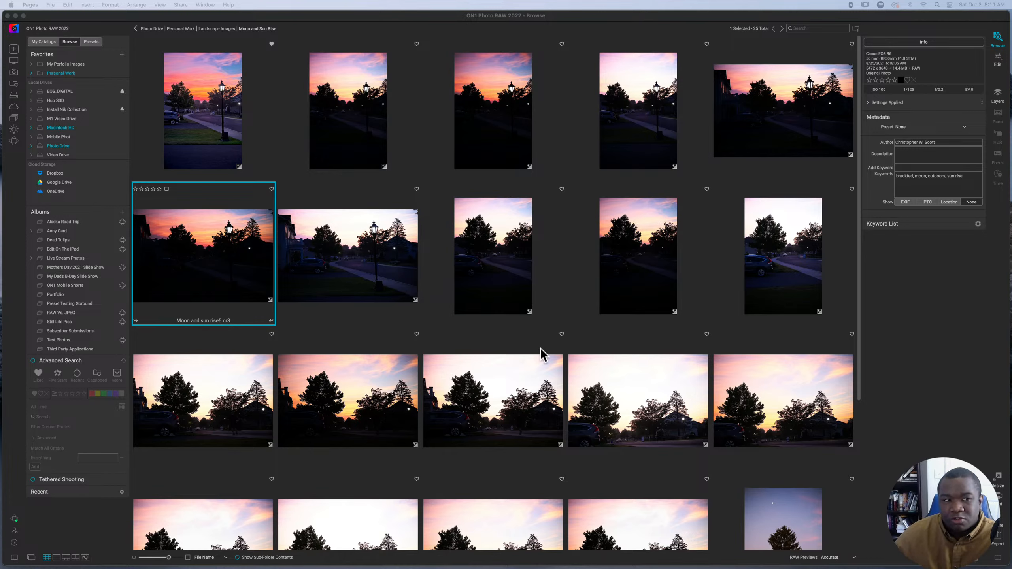
Step: Open the Import from Device window for the photos on the EOS_DIGITAL card
left_click(309, 24)
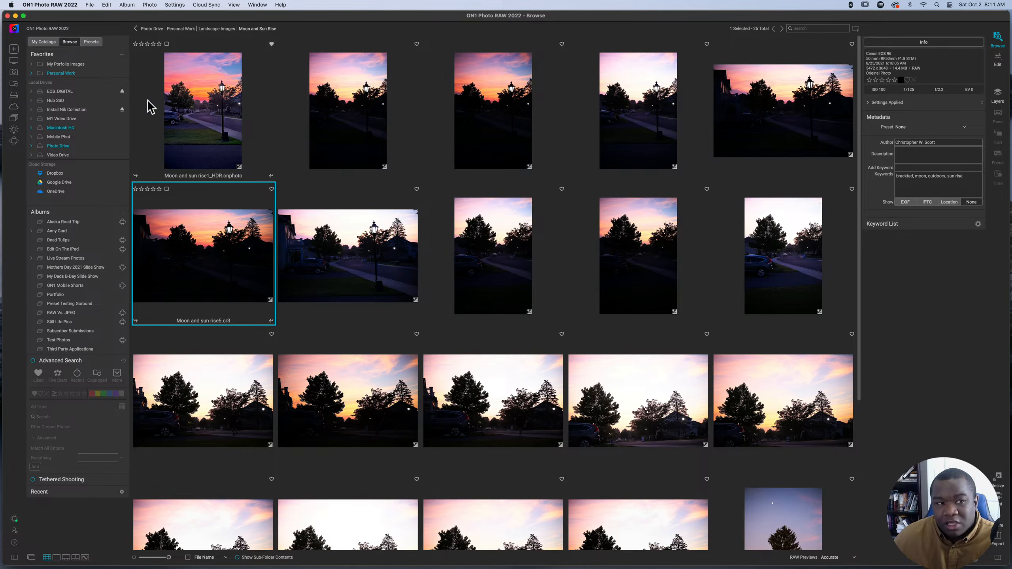
left_click(90, 5)
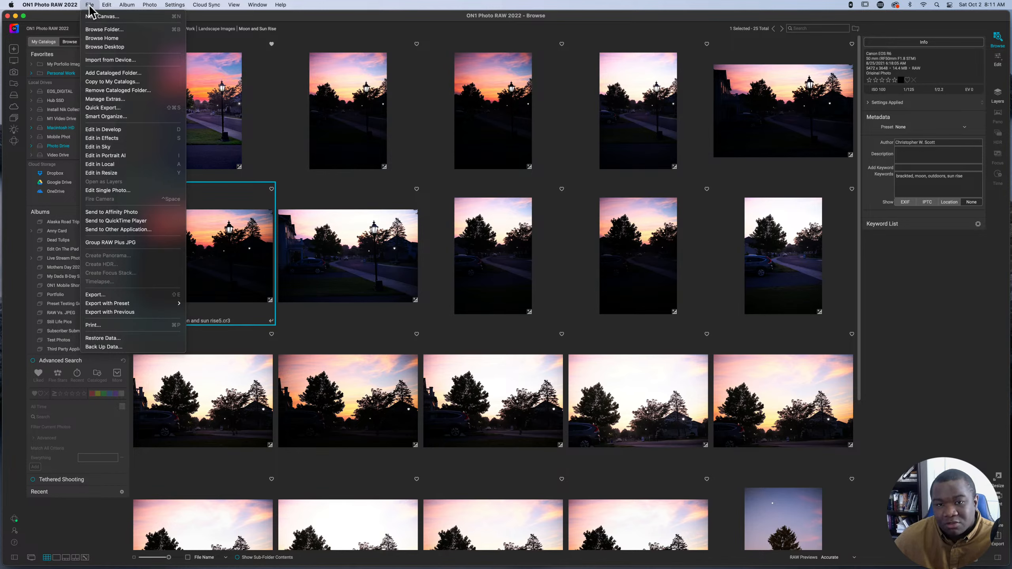
left_click(99, 60)
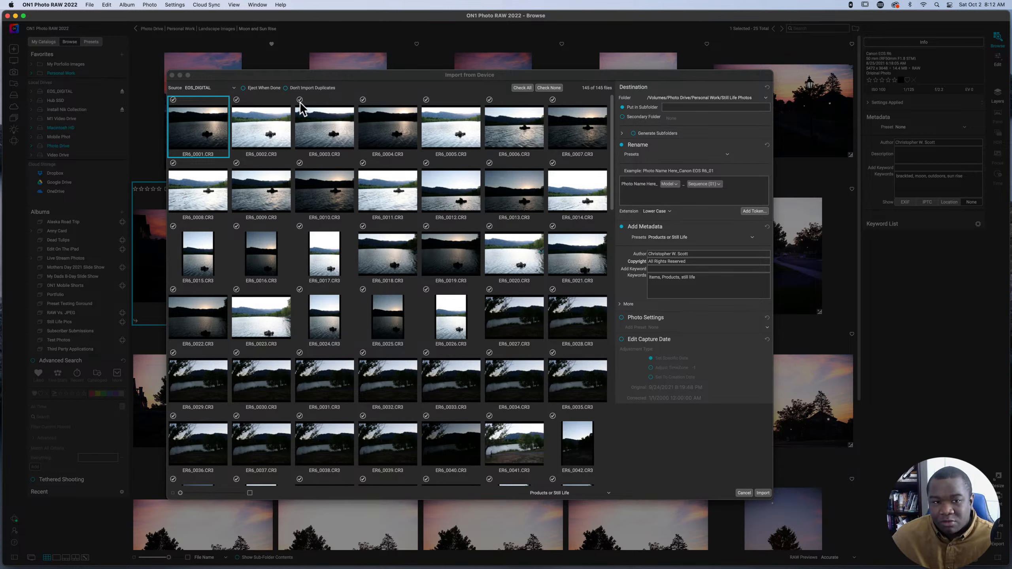
left_click(356, 75)
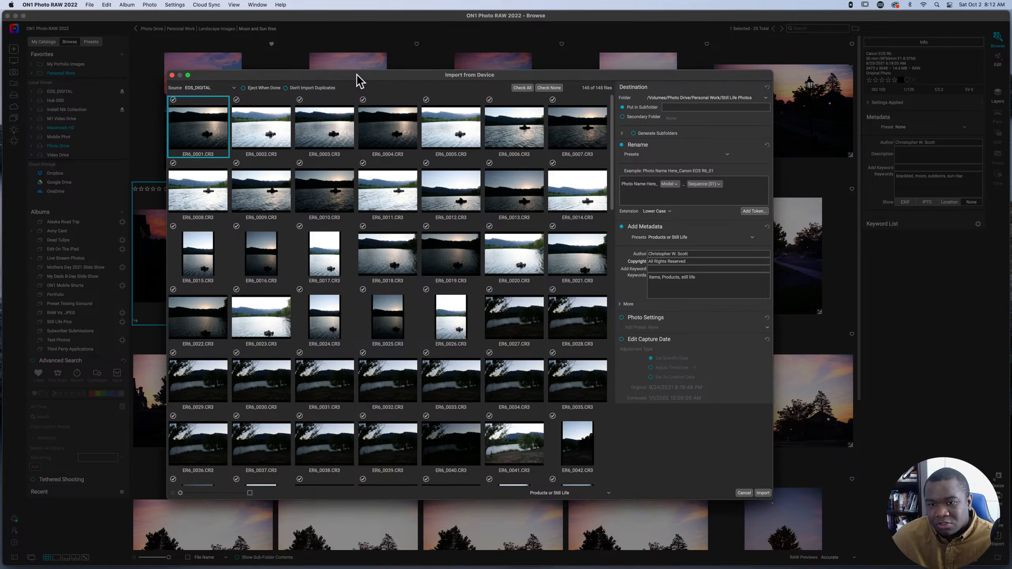
Step: Collapse the Add Metadata, Rename, Destination, Edit Capture Date and Photo Settings sections of the import window
left_click(706, 226)
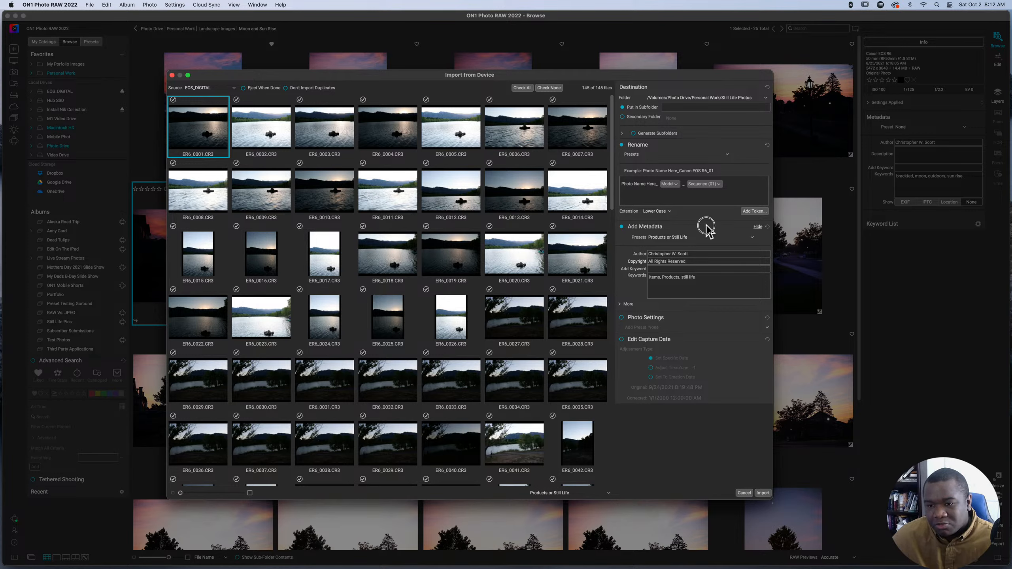
left_click(703, 146)
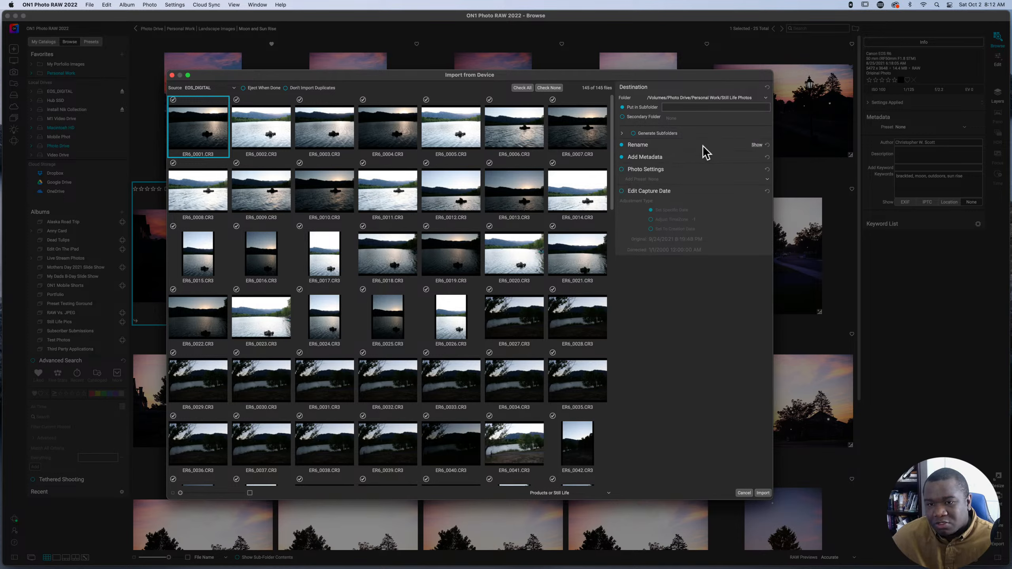
left_click(701, 88)
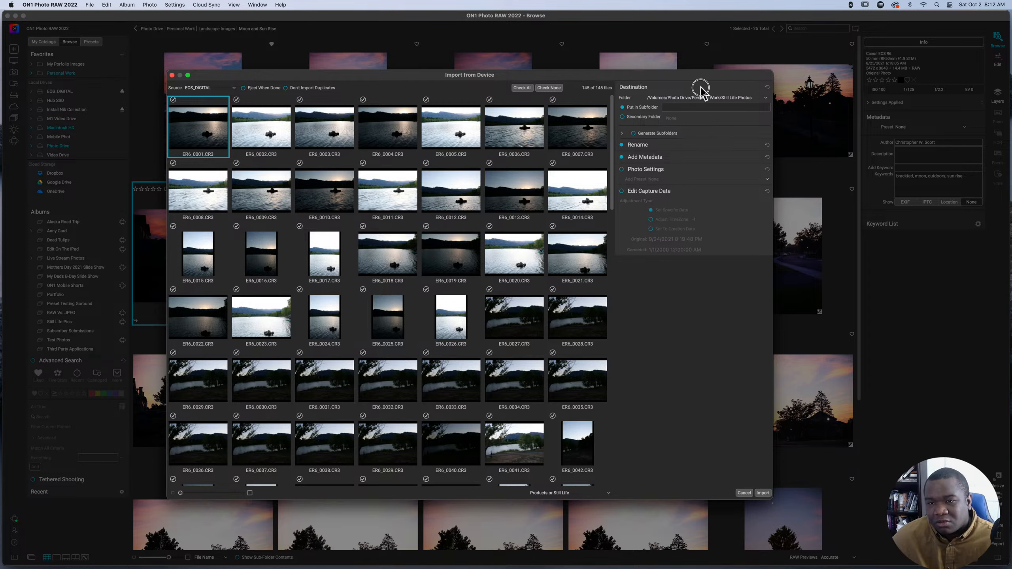
left_click(705, 142)
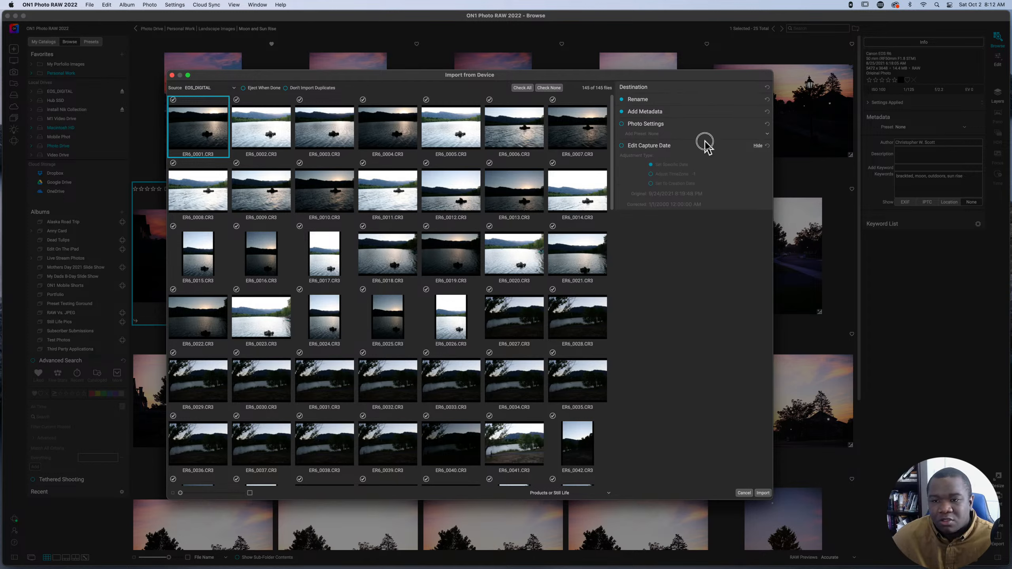
left_click(732, 125)
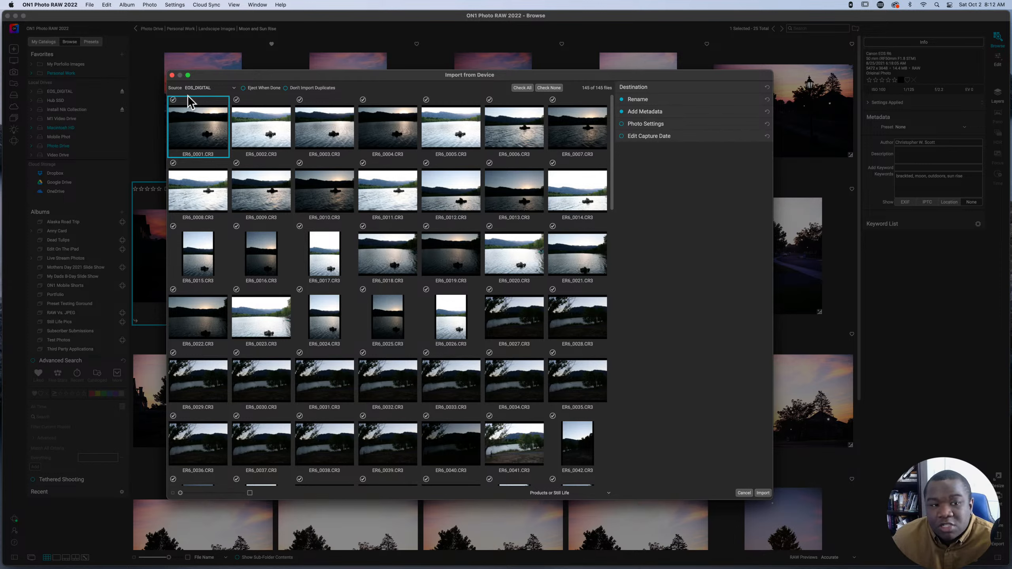
Step: Keep EOS_DIGITAL as the source, uncheck all photos, and check only ER6_0080.CR3 through ER6_0089.CR3 for import
left_click(233, 90)
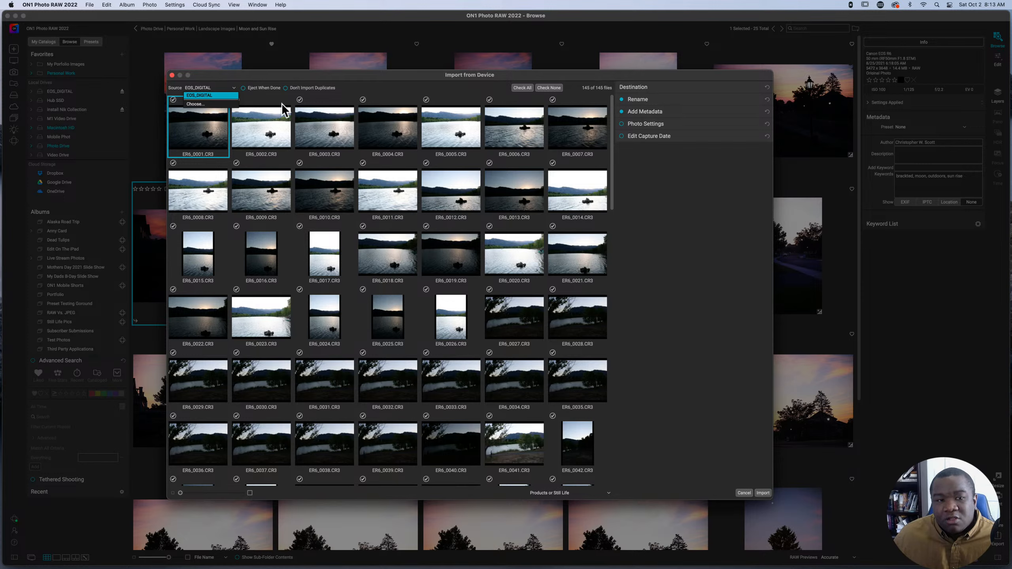
left_click(368, 88)
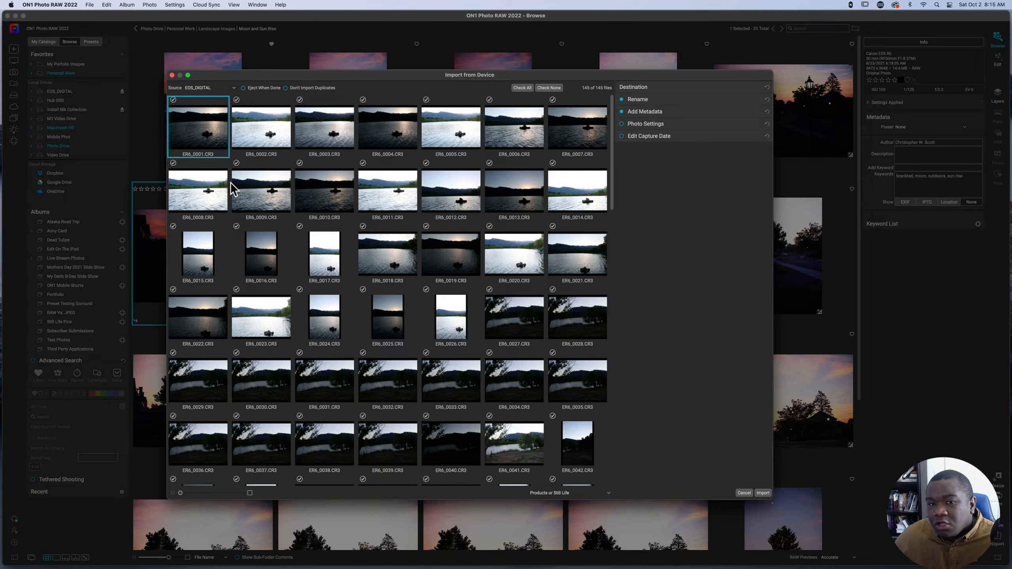
left_click(539, 89)
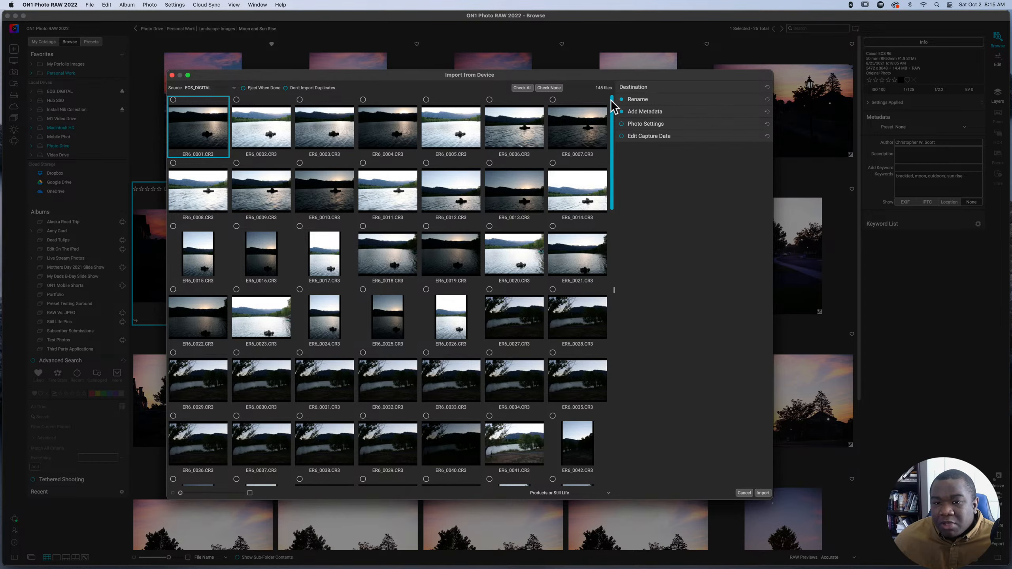
left_click_drag(611, 117, 607, 263)
scroll(614, 136, "down", 2)
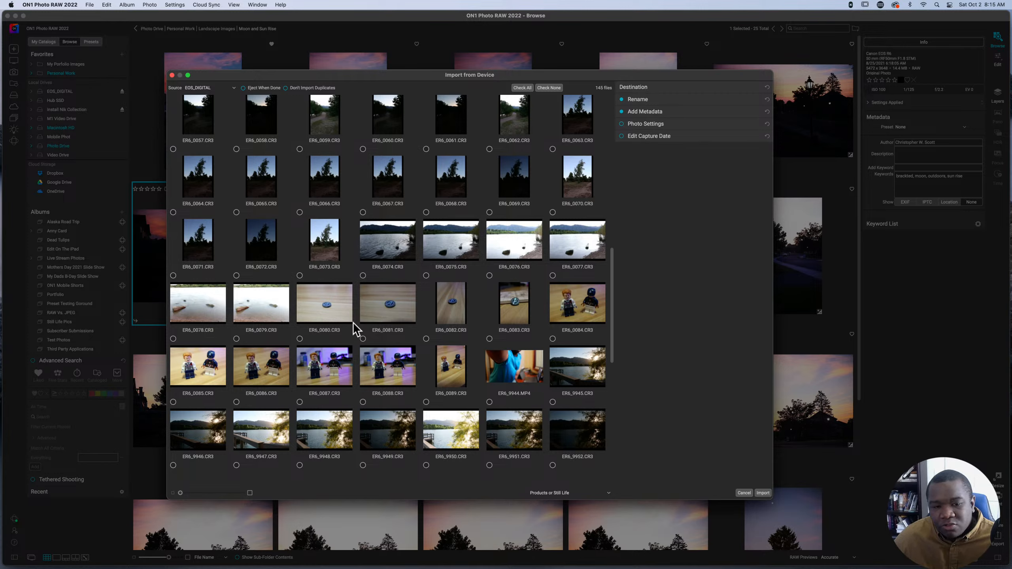
left_click(315, 302)
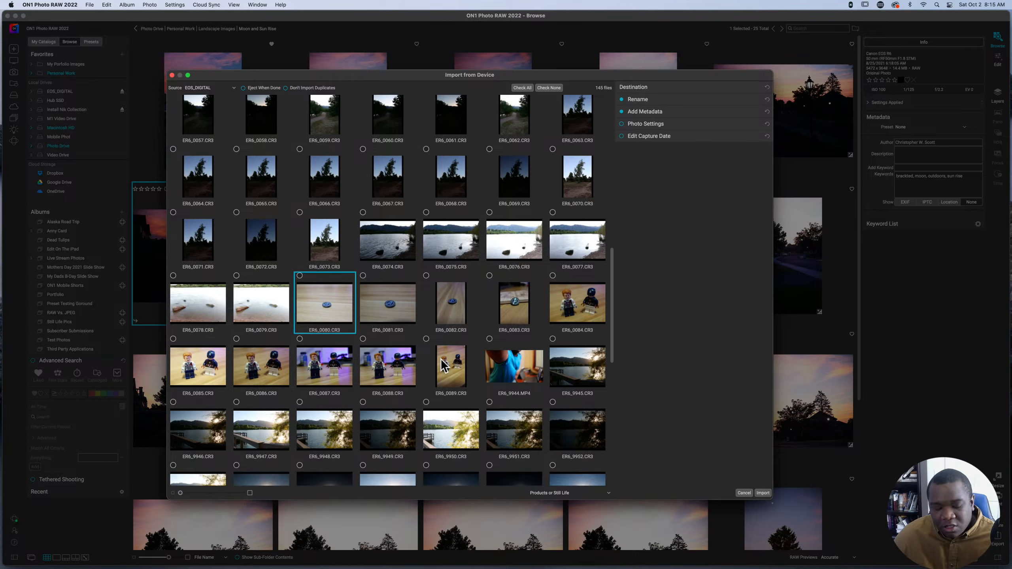
left_click(459, 374, "shift")
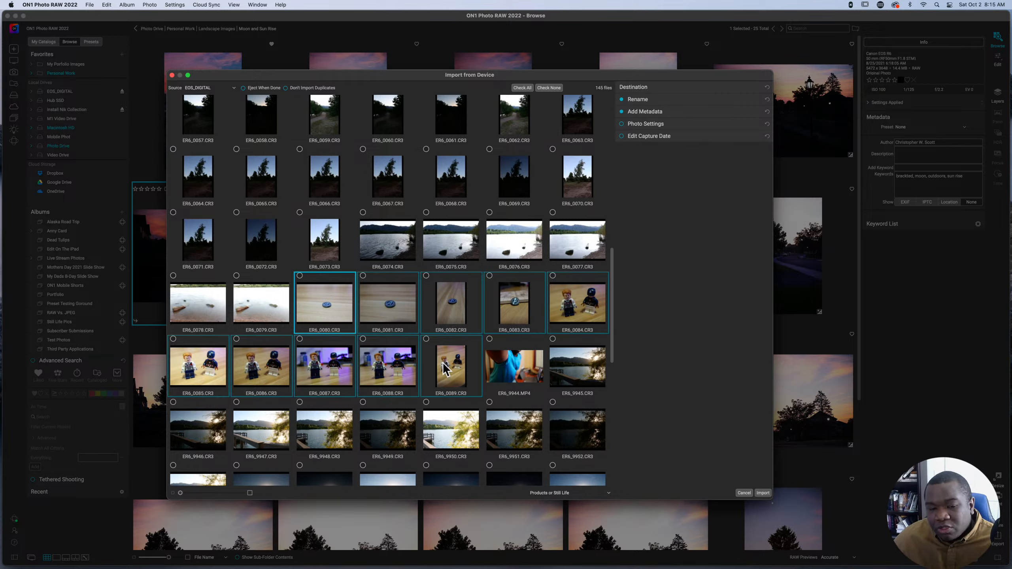
left_click(300, 276)
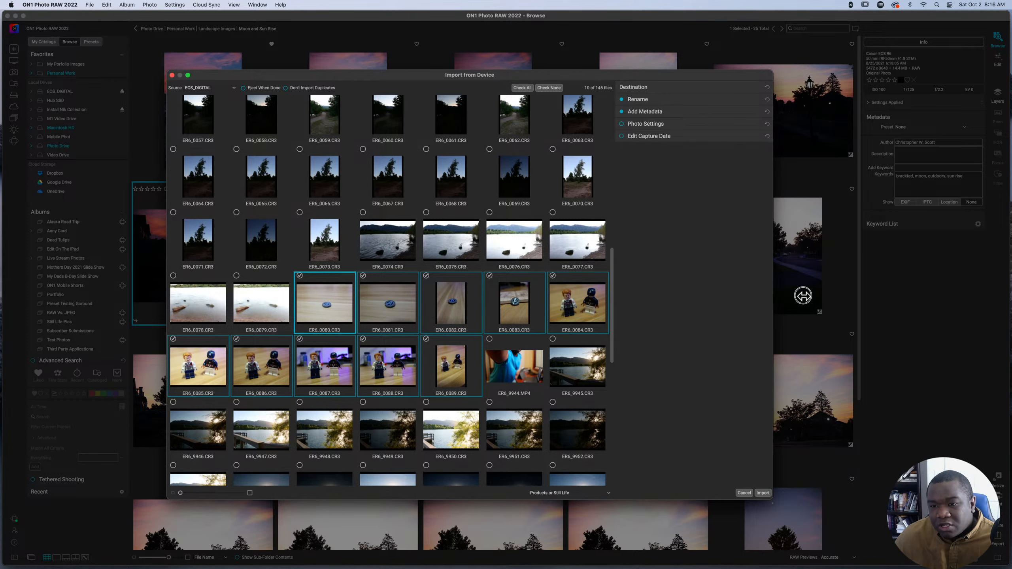
Step: Widen the import window and move it higher on the screen
left_click_drag(803, 296, 824, 297)
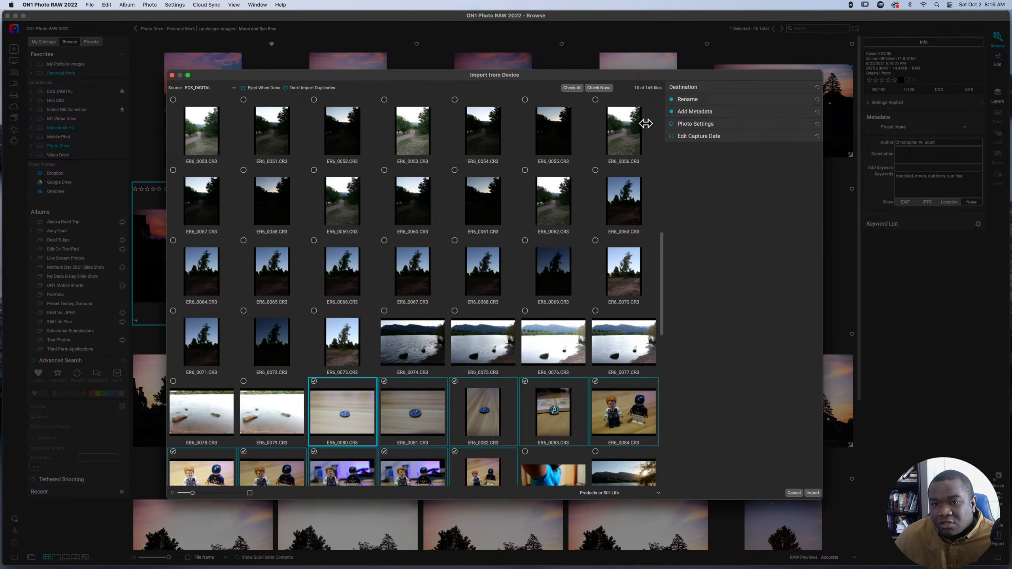
left_click_drag(637, 74, 577, 72)
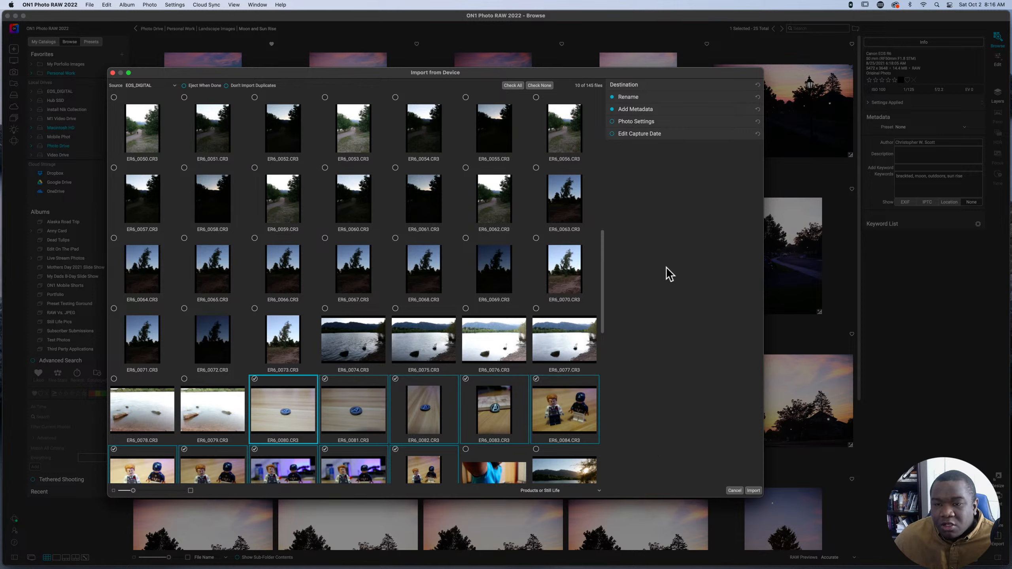
left_click_drag(581, 78, 595, 36)
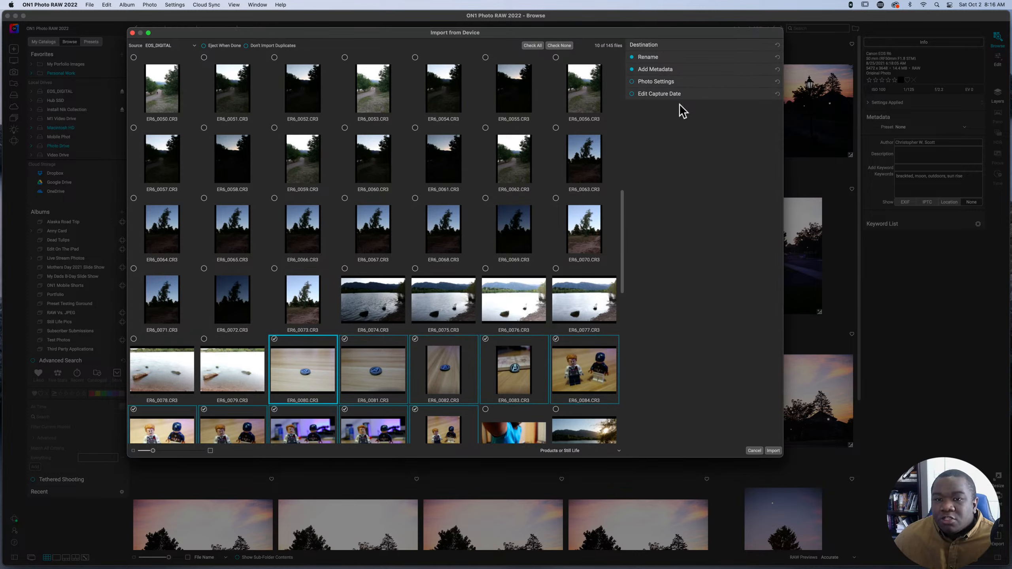
Step: Expand the Destination settings, keep Still Life Photos as the folder, and set the subfolder name to Lego Friends
left_click(734, 46)
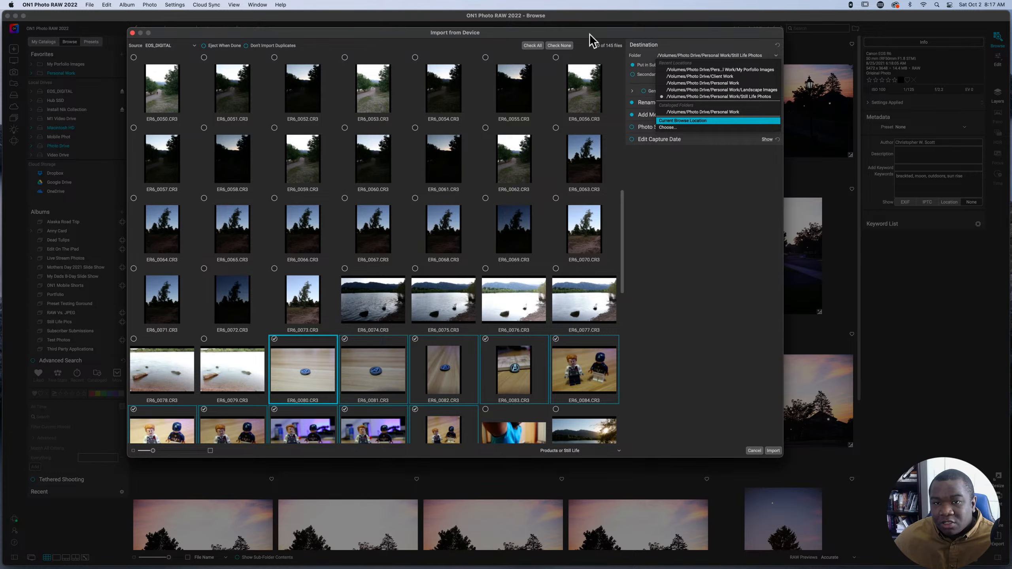
left_click_drag(590, 33, 600, 53)
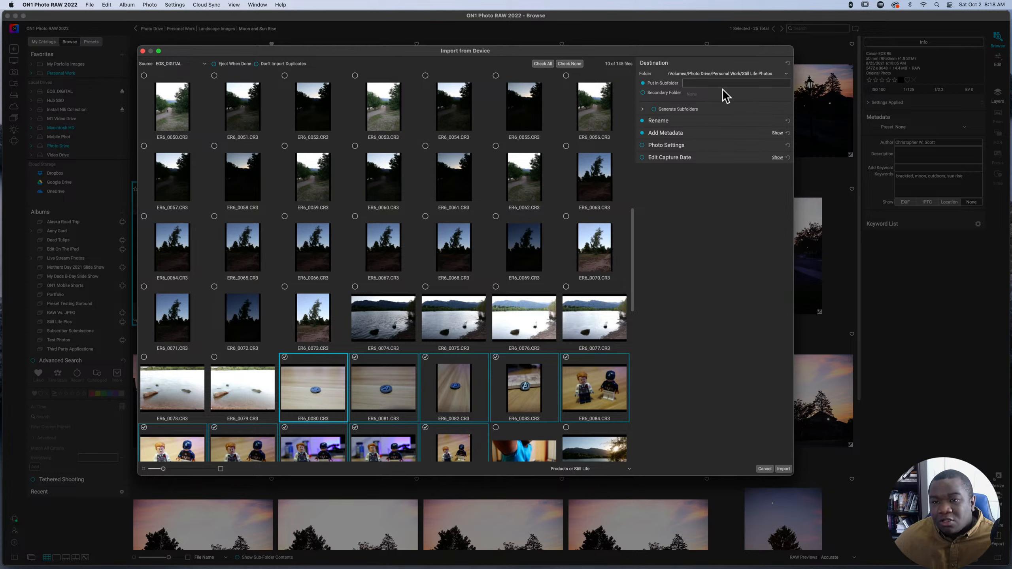
left_click(727, 75)
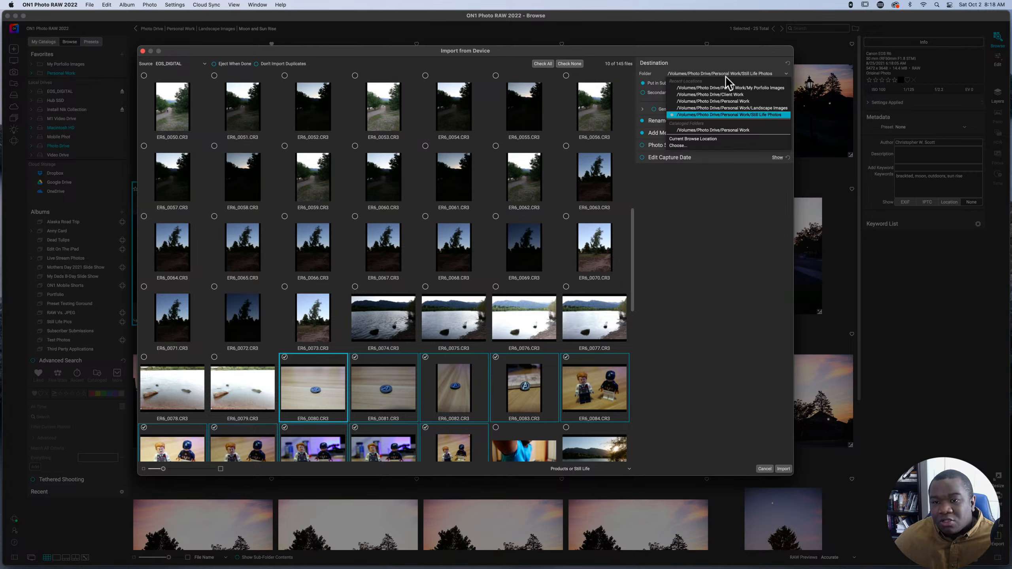
left_click(696, 147)
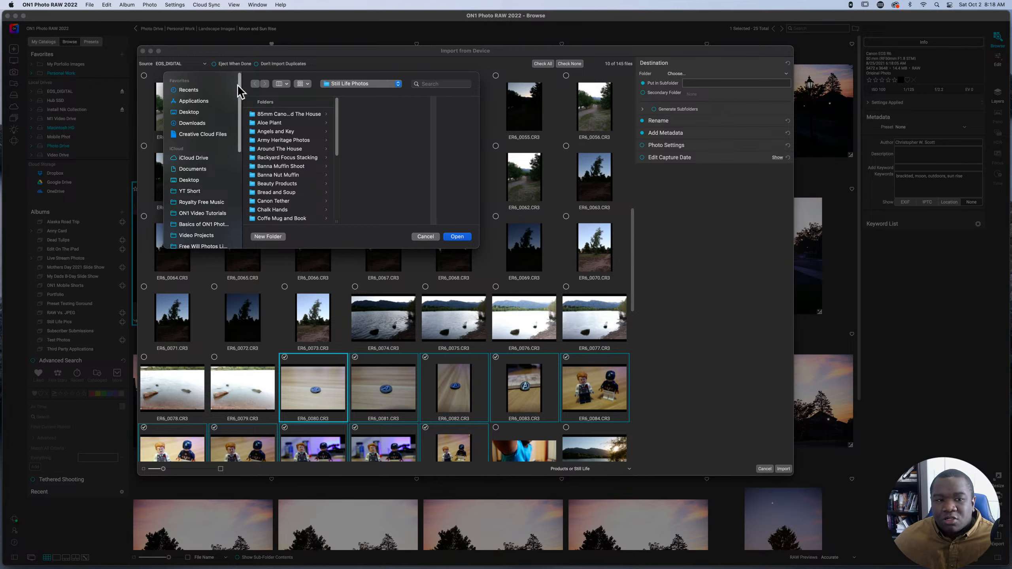
mouse_move(241, 94)
left_mouse_down()
mouse_move(242, 148)
mouse_move(243, 89)
left_mouse_up()
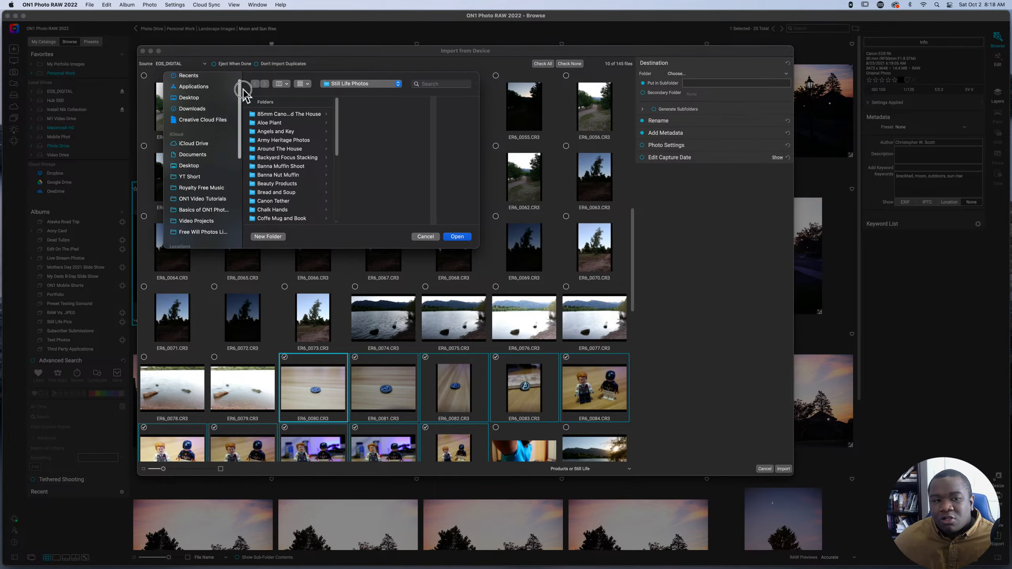
left_click(426, 236)
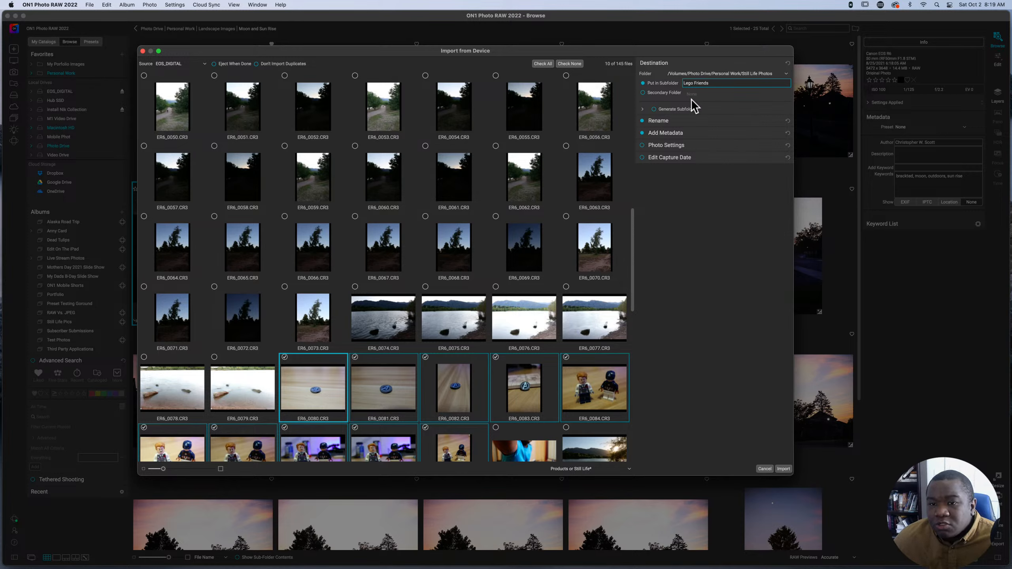
Step: Try out the Secondary Folder option by browsing for a second copy location, cancel the choice, and disable the option
left_click(643, 93)
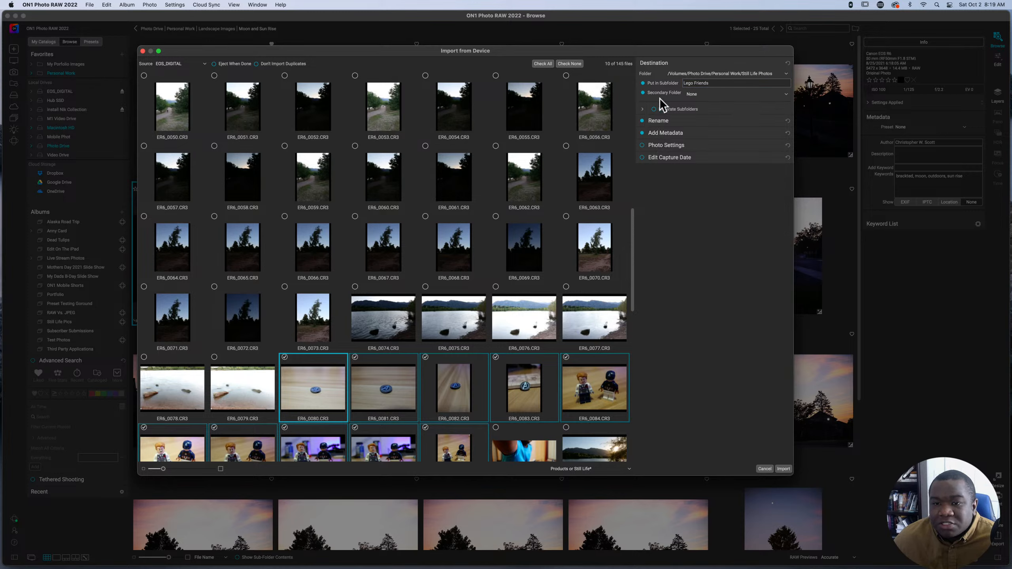
left_click(784, 95)
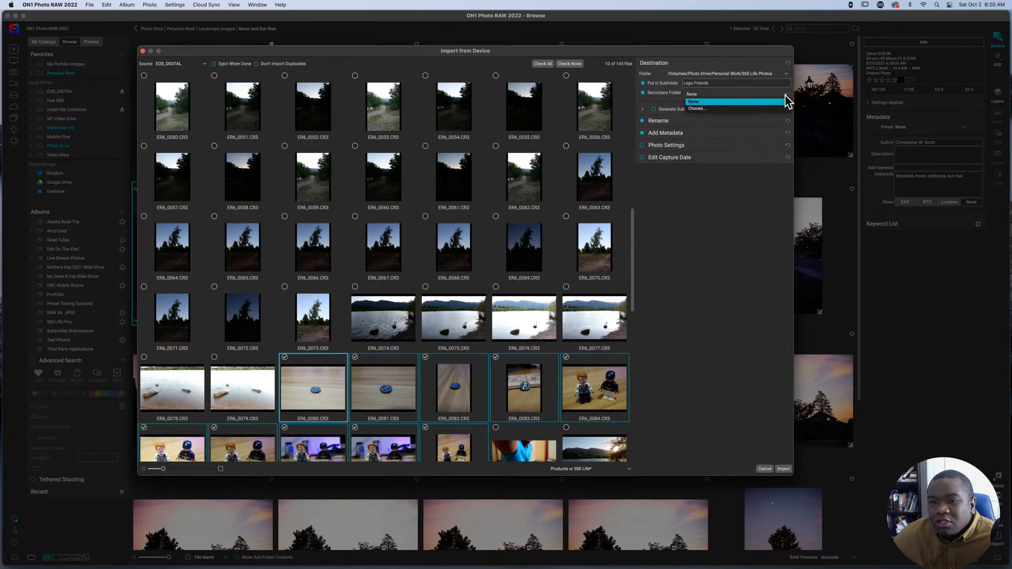
left_click(752, 92)
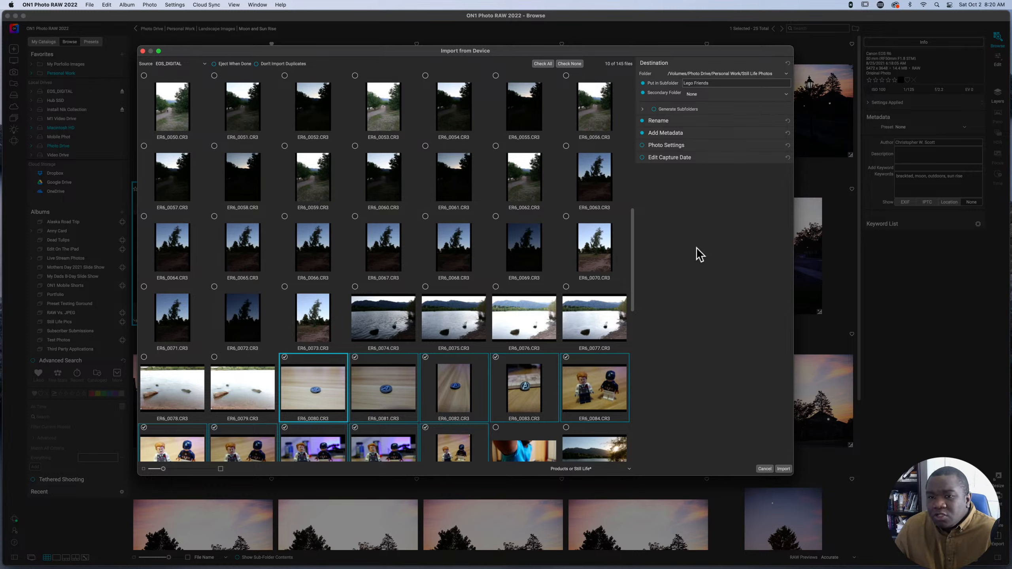
left_click(643, 93)
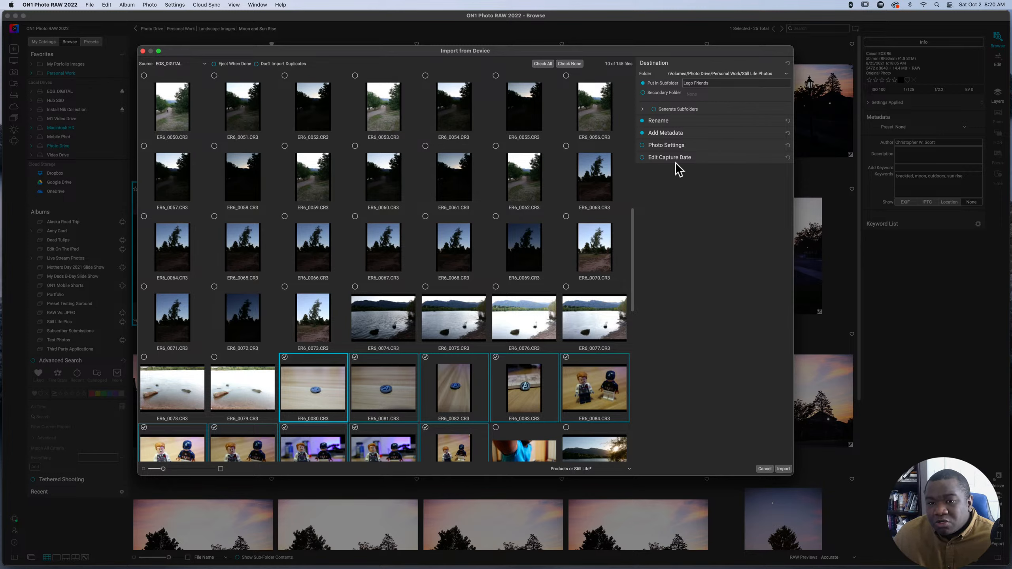
left_click(643, 93)
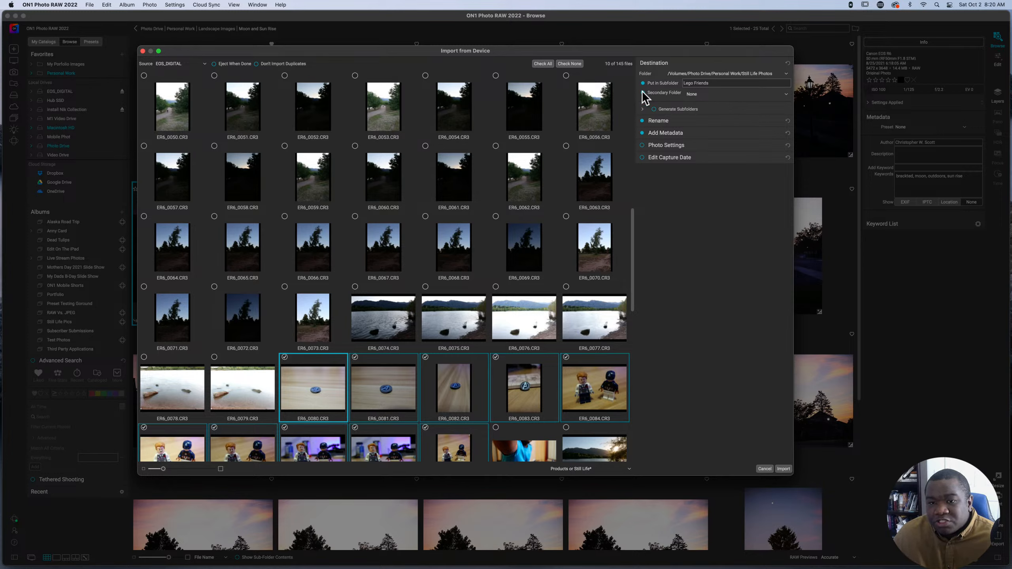
left_click(723, 95)
left_click(715, 107)
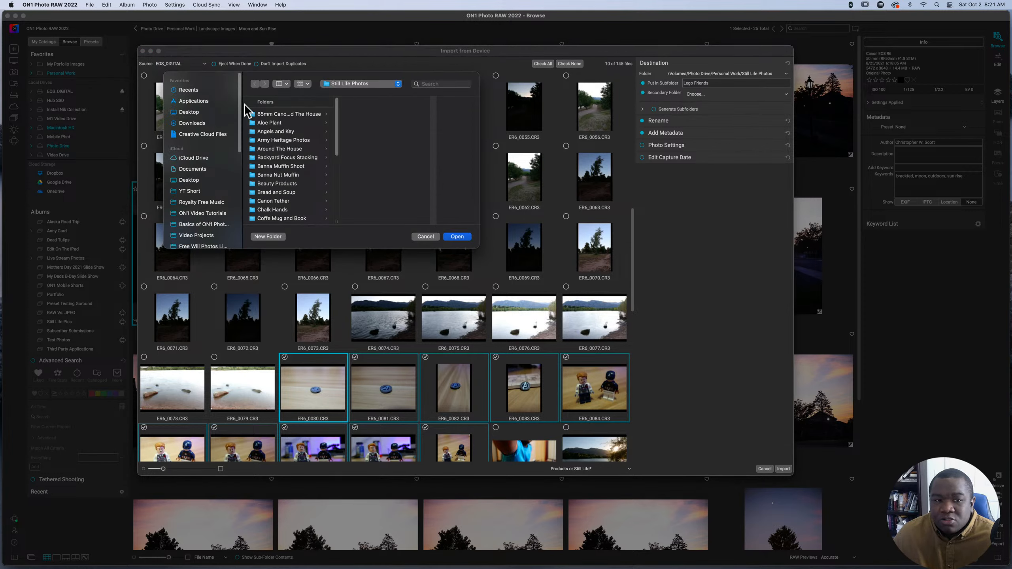
left_click_drag(240, 93, 244, 148)
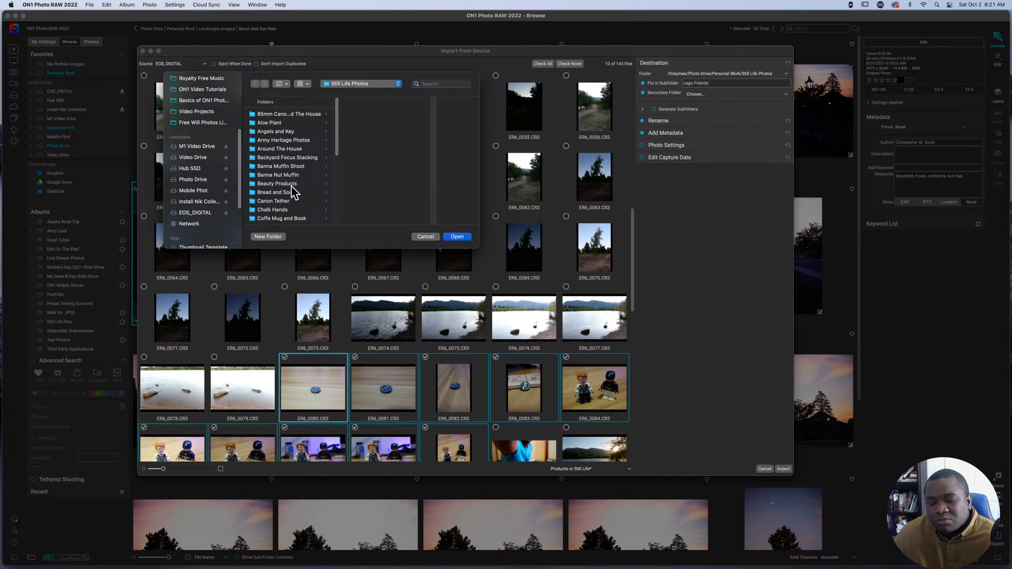
left_click(424, 236)
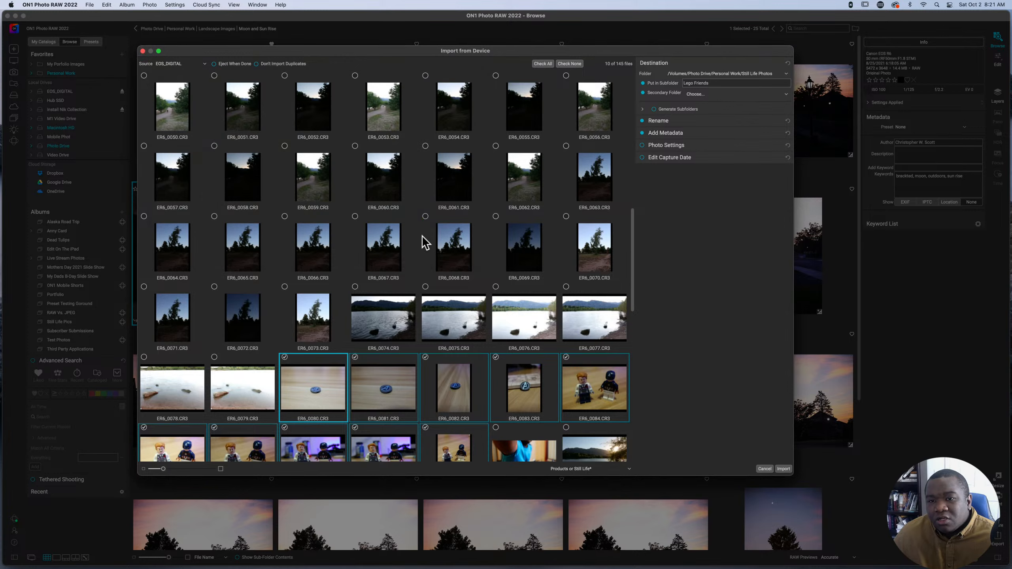
left_click(642, 93)
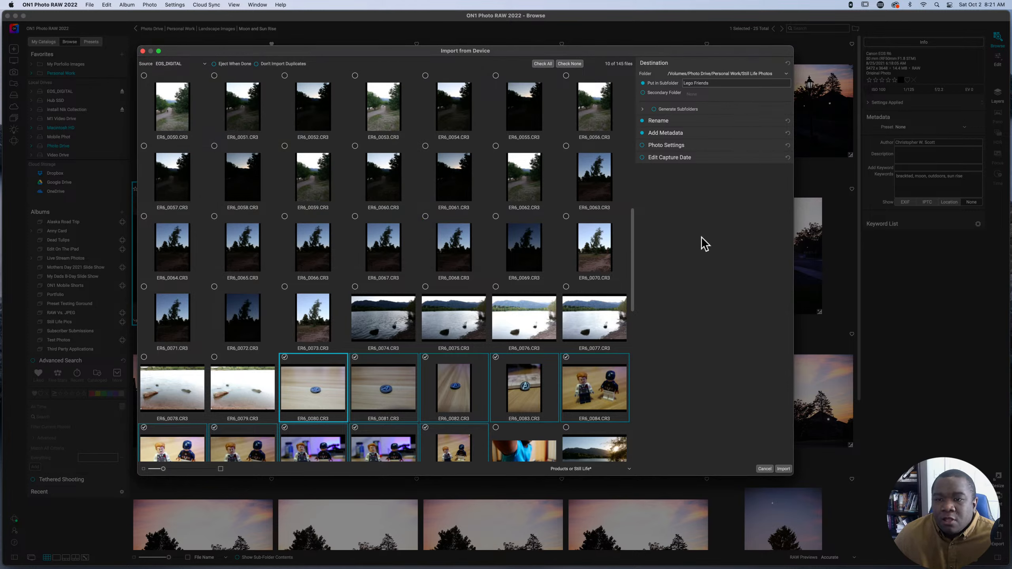
Step: Collapse the Destination section of the import window
left_click(706, 63)
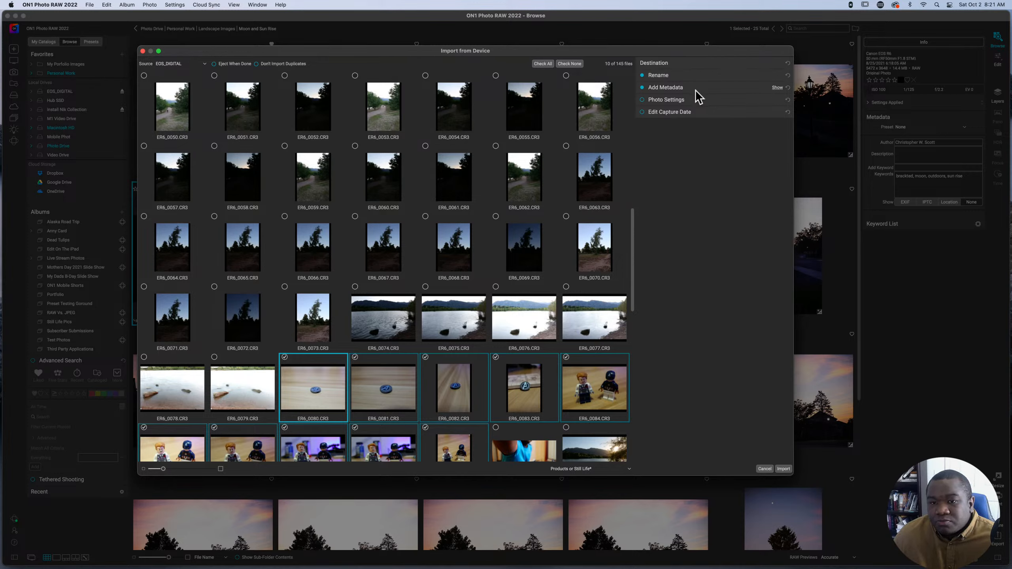
Step: Expand the Rename settings and choose the custom Basic Naming preset for the imported photos
left_click(695, 76)
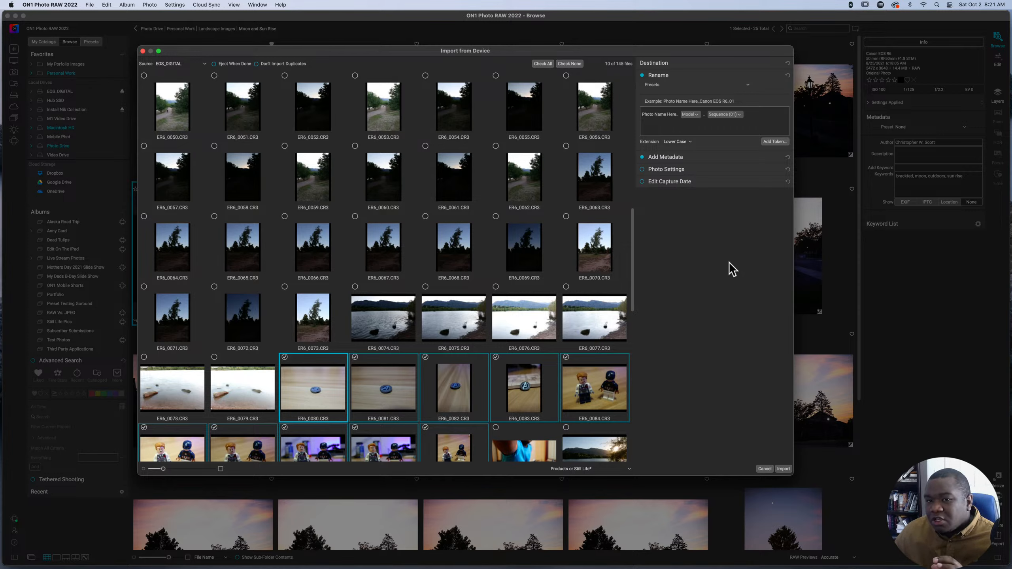
left_click(733, 86)
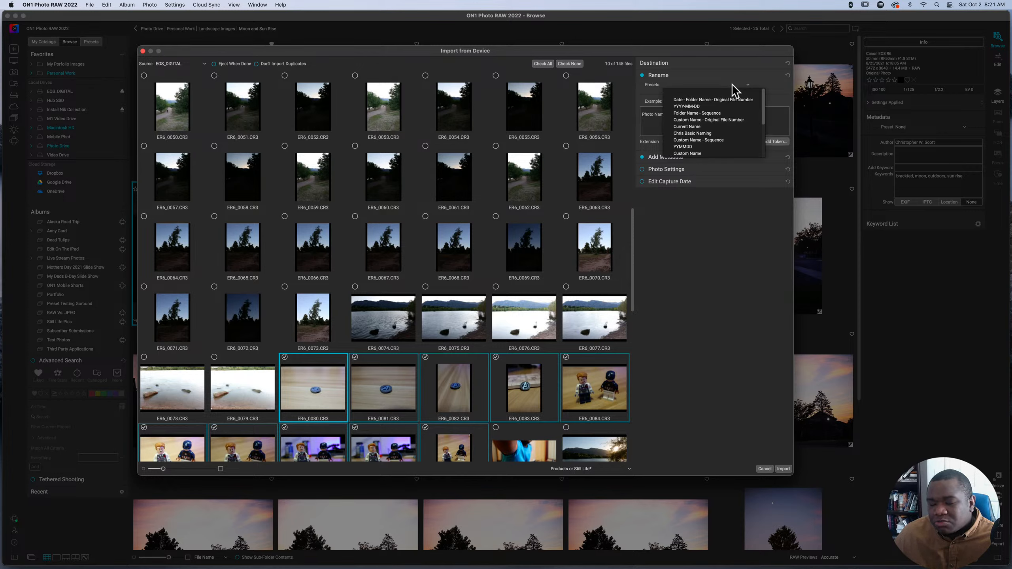
left_click(769, 95)
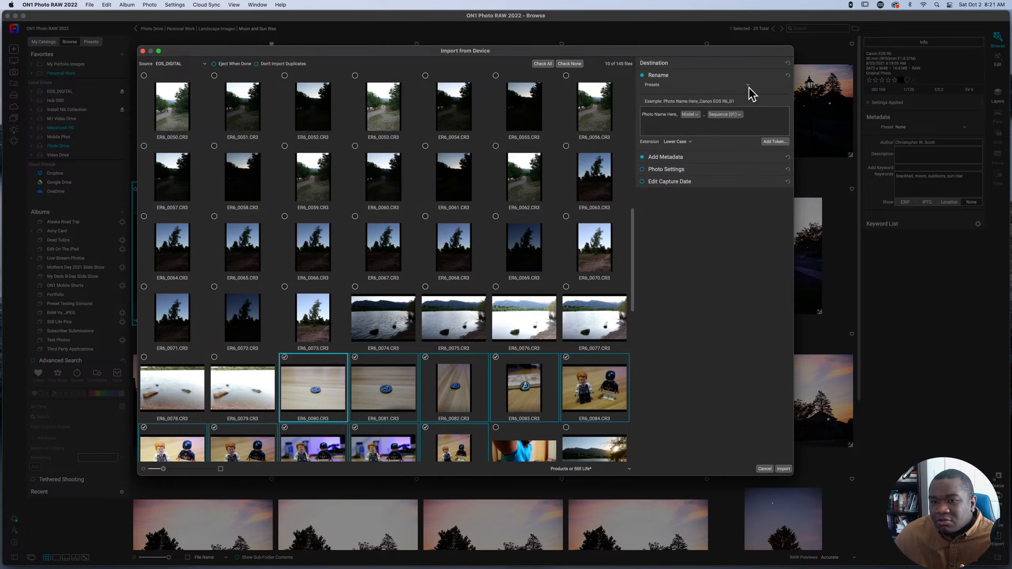
left_click(750, 89)
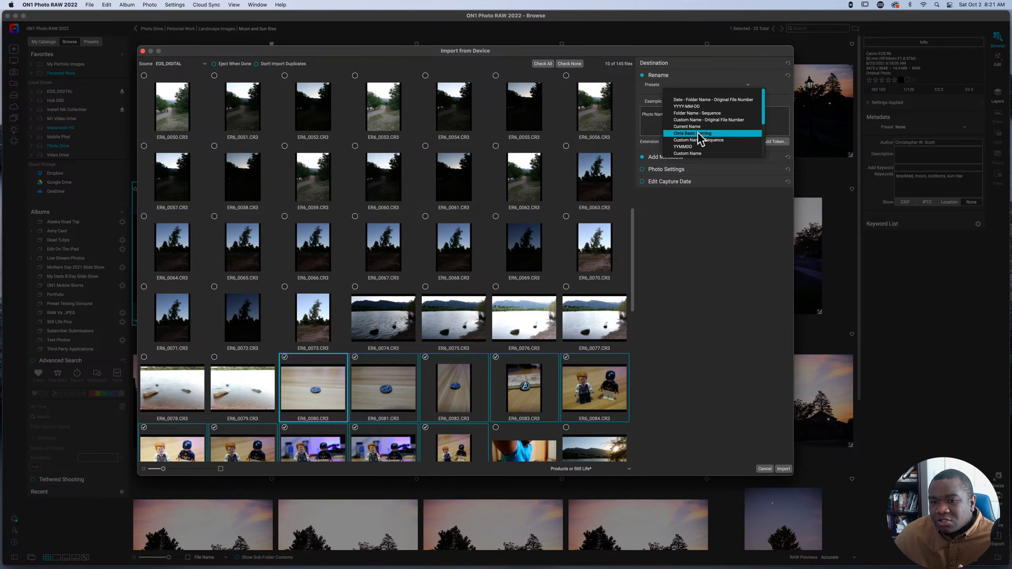
left_click(700, 135)
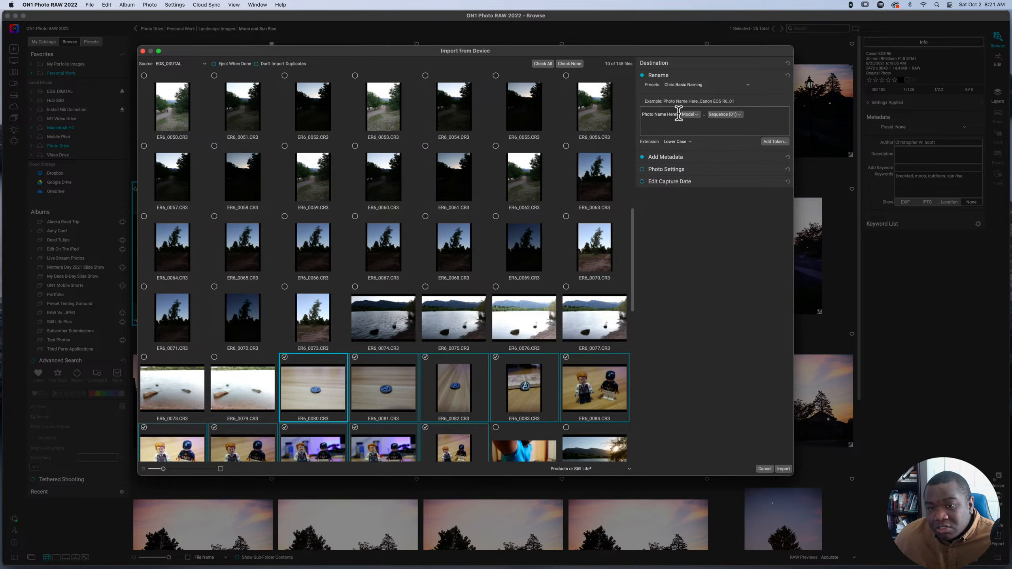
Step: Replace the Photo Name Here placeholder in the naming pattern with Lego Friends, keeping an underscore before the Model token
left_click_drag(677, 115, 645, 114)
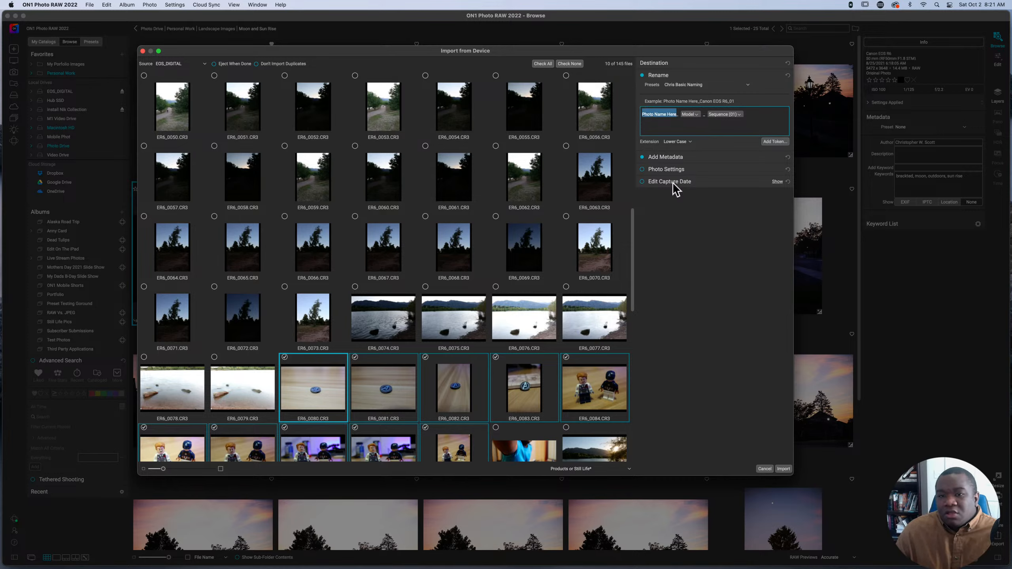
type("Lego F")
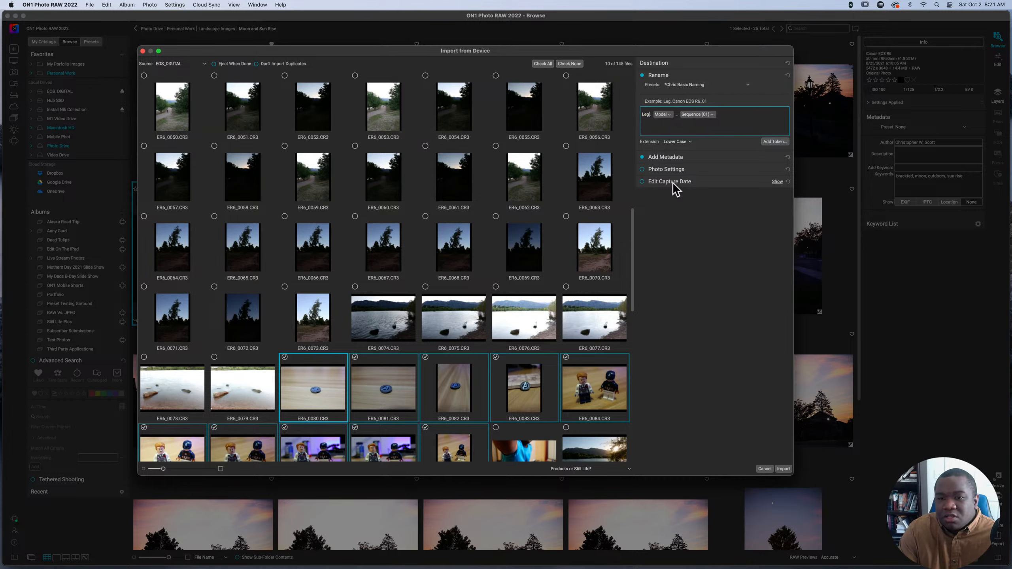
type("rrie")
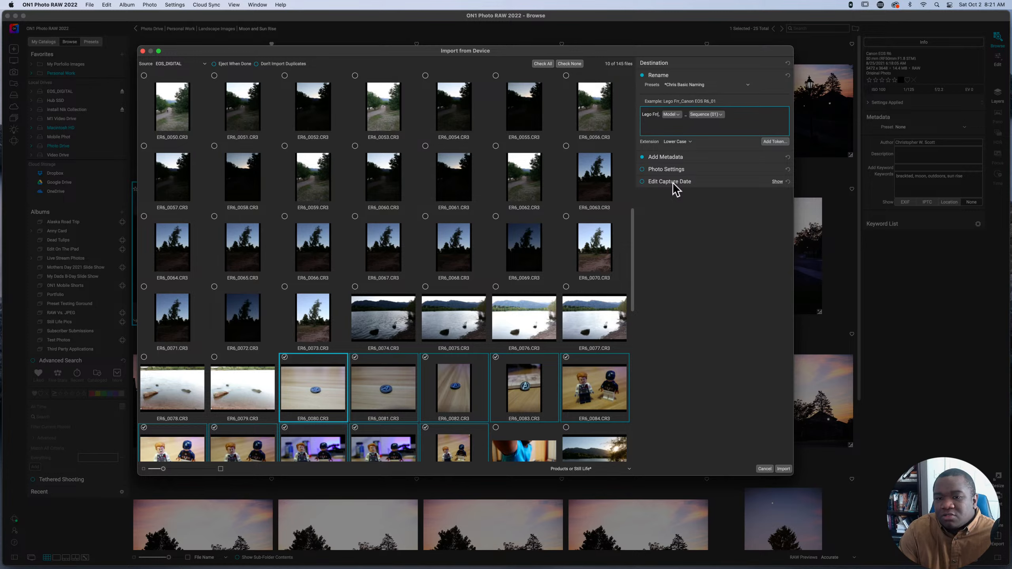
type("nds")
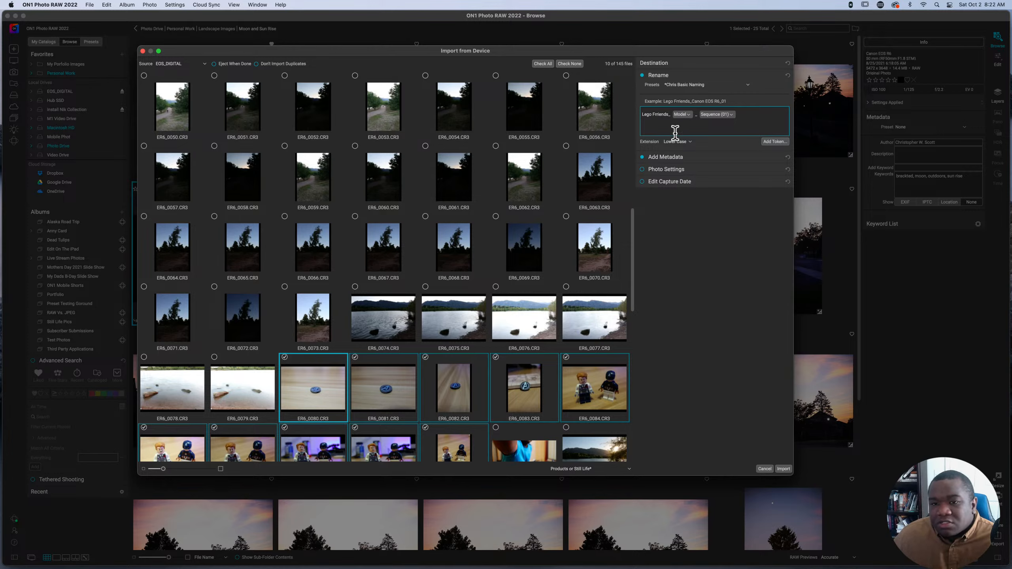
key("BackSpace")
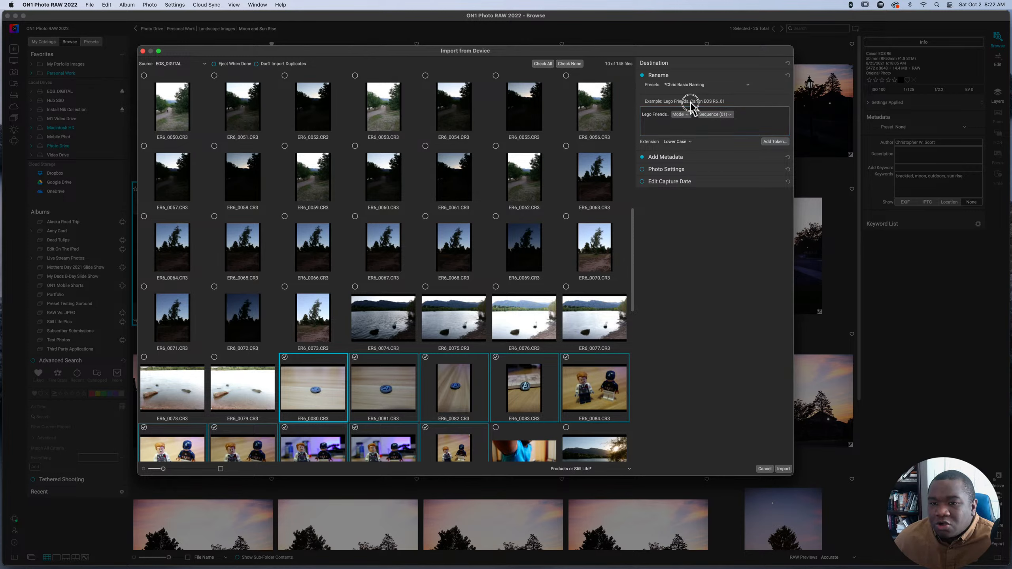
type("_")
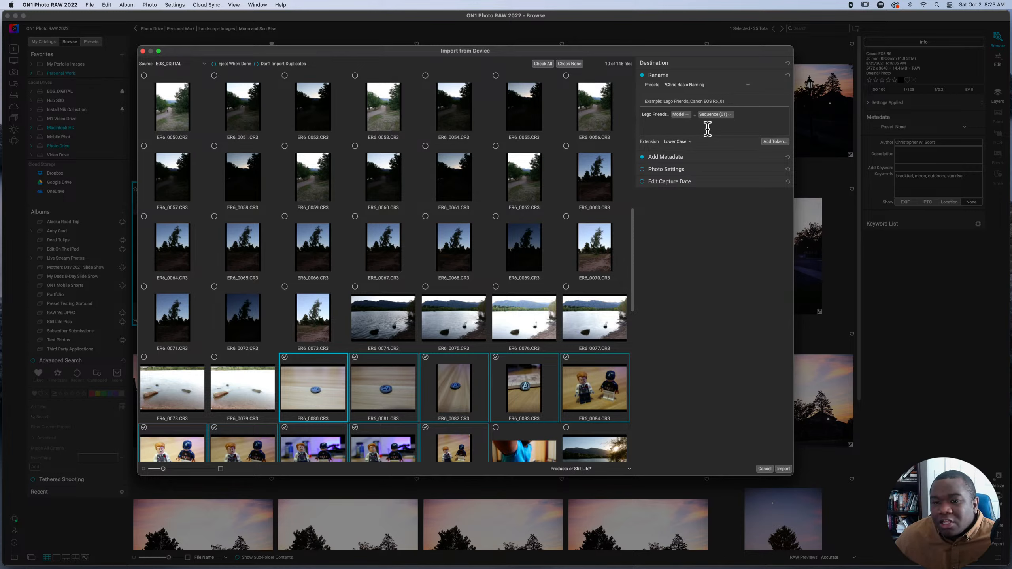
Step: Look through the token types and Sequence Number formats offered for the sequence token, and close the list without choosing any
left_click(729, 115)
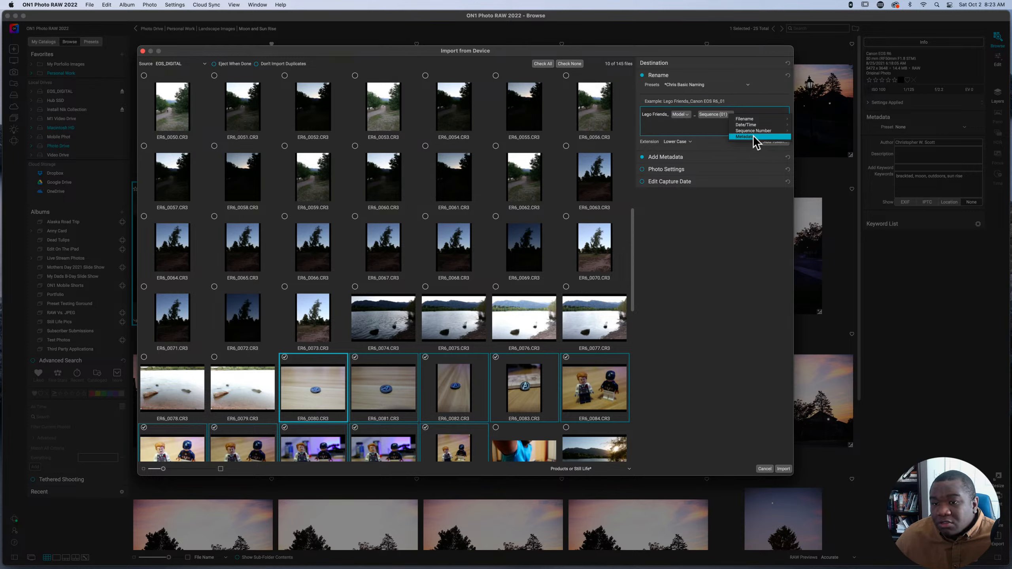
mouse_move(753, 136)
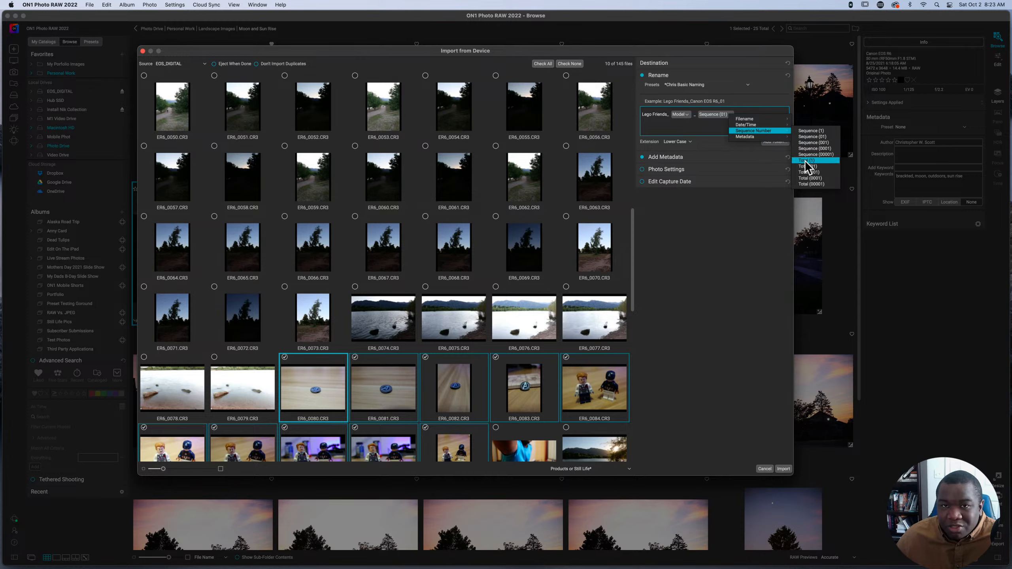
left_click(700, 130)
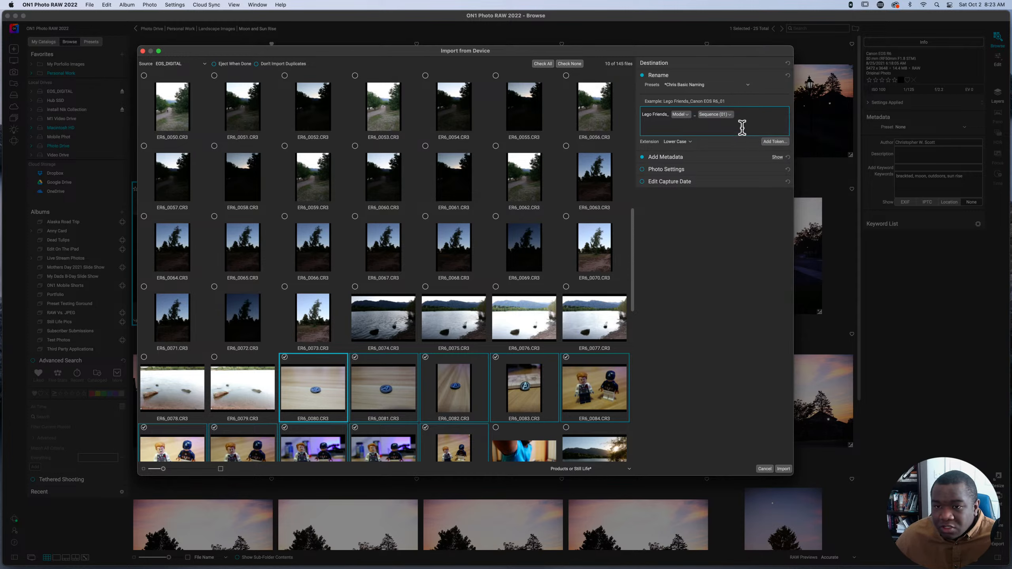